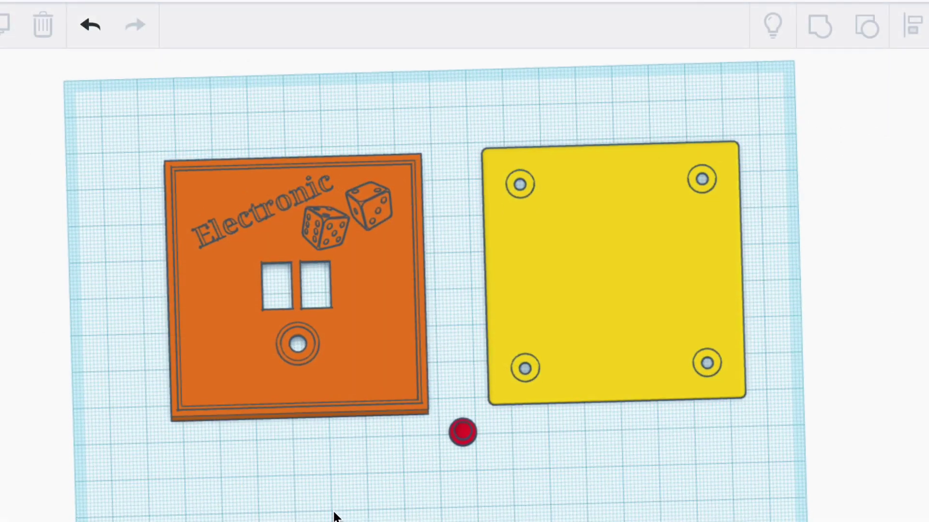
Step: Select the orange lid, undo an accidental -22.5° tilt, and ungroup it into separate shapes
right_click_drag(338, 489, 342, 451)
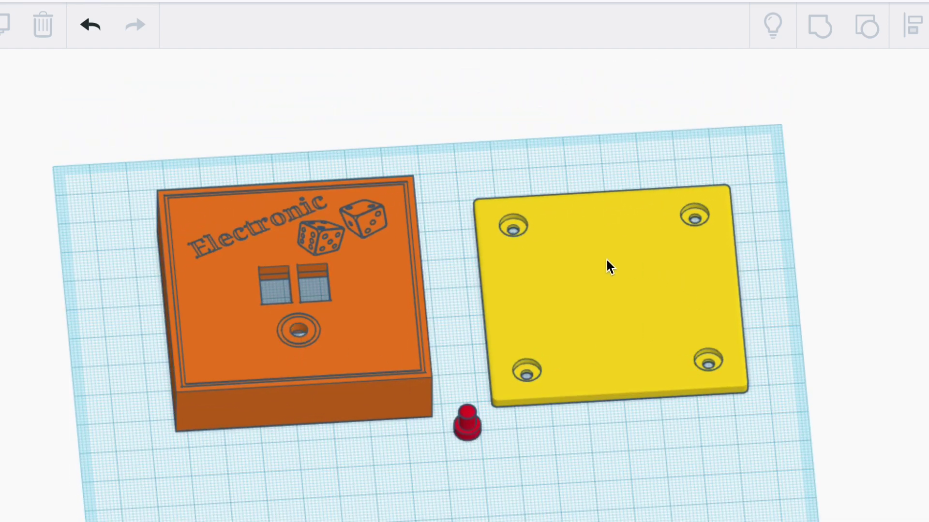
left_click(263, 196)
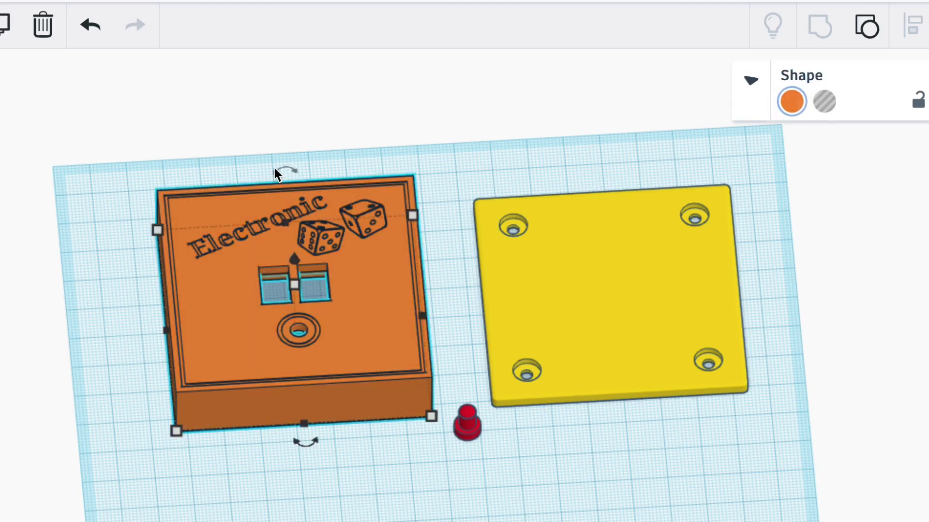
left_click_drag(285, 165, 298, 402)
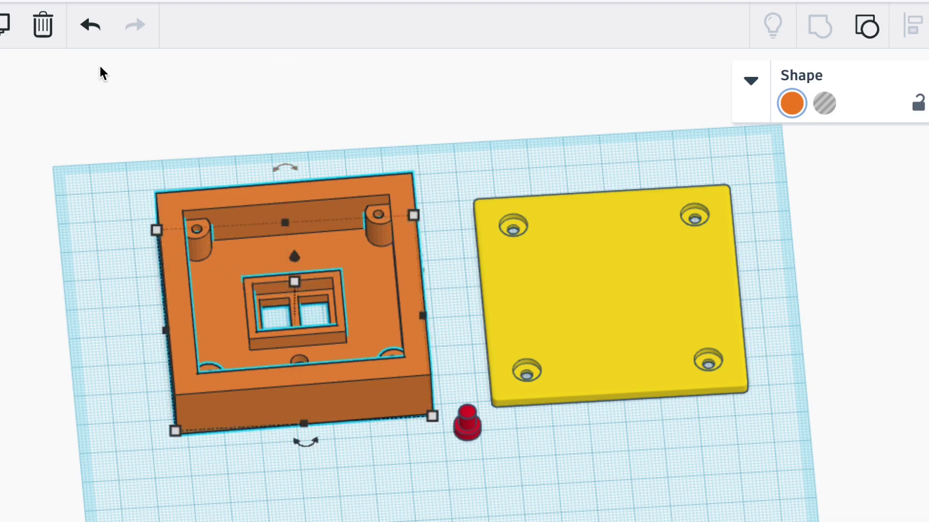
left_click(86, 27)
right_click_drag(199, 363, 139, 290)
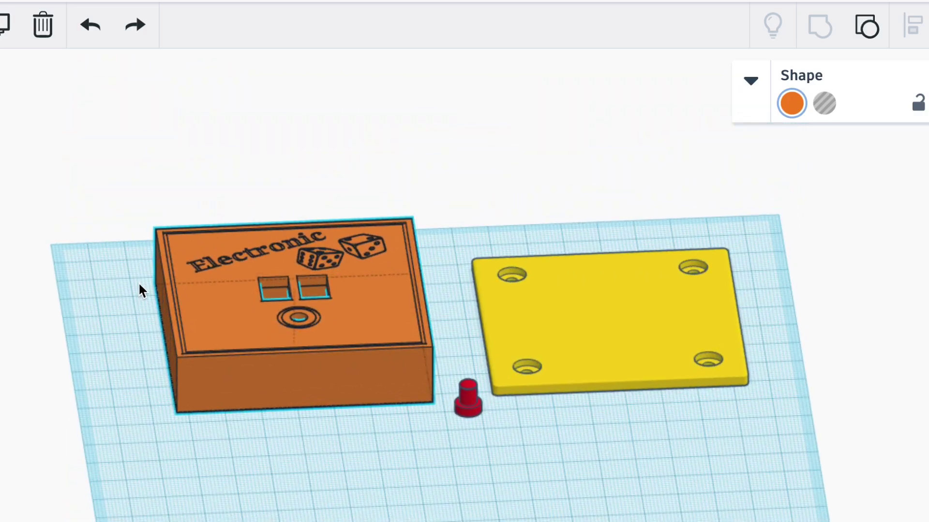
scroll(256, 273, "up", 10)
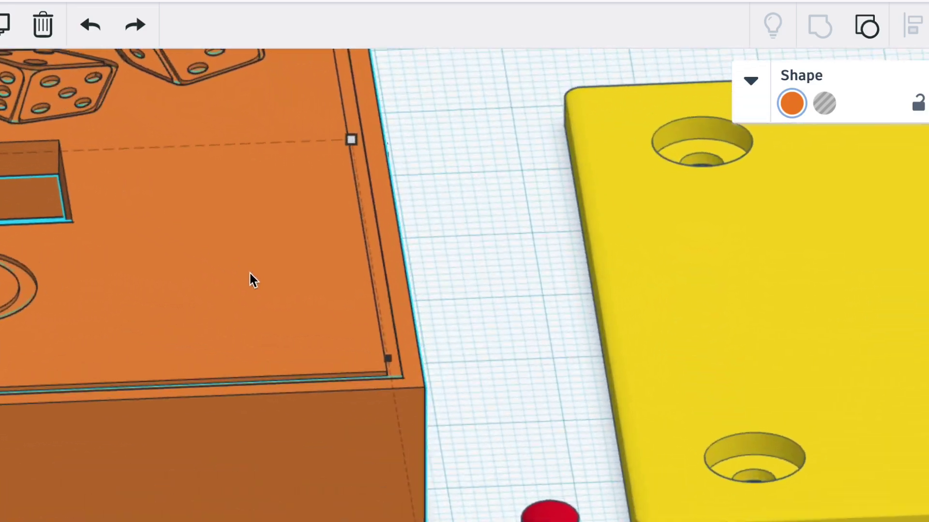
scroll(473, 340, "down", 2)
right_click_drag(473, 340, 468, 299)
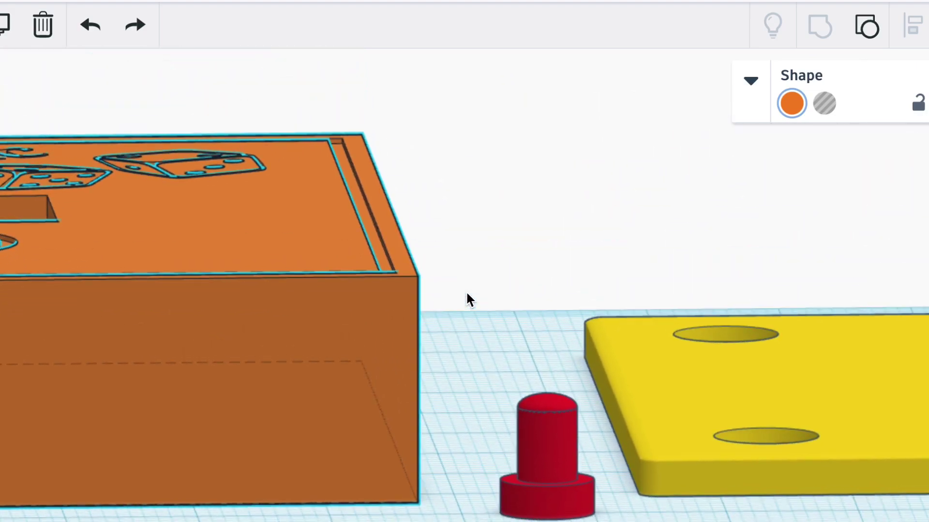
right_click_drag(216, 248, 176, 265)
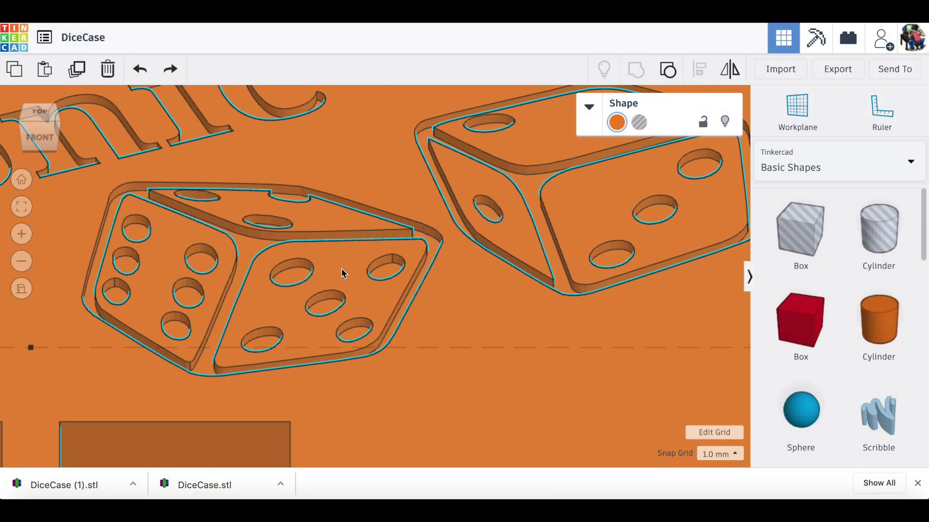
scroll(265, 296, "down", 5)
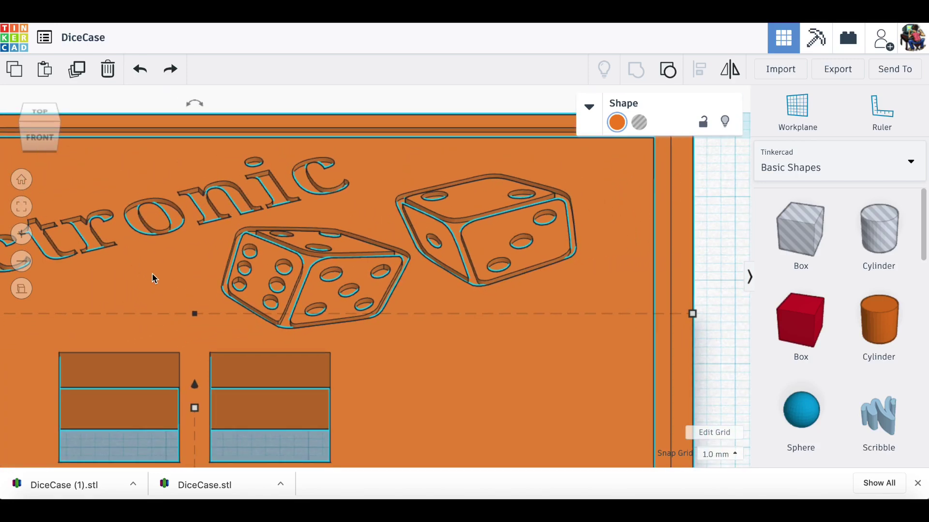
scroll(153, 279, "down", 5)
key("ctrl+shift+g")
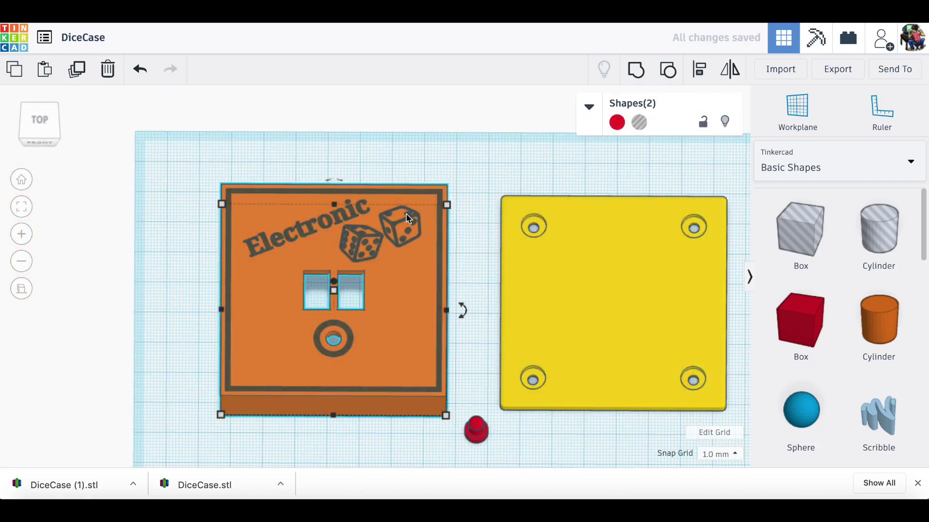
Step: Select the lid's inlay shape and place its copy 71.50 mm left of the lid
scroll(366, 236, "up", 5)
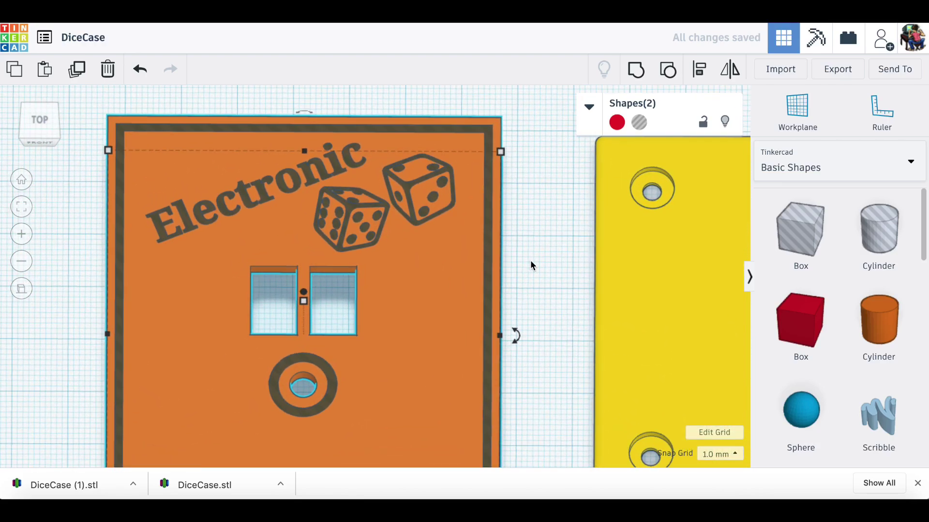
right_click_drag(535, 240, 522, 275)
left_click(522, 276)
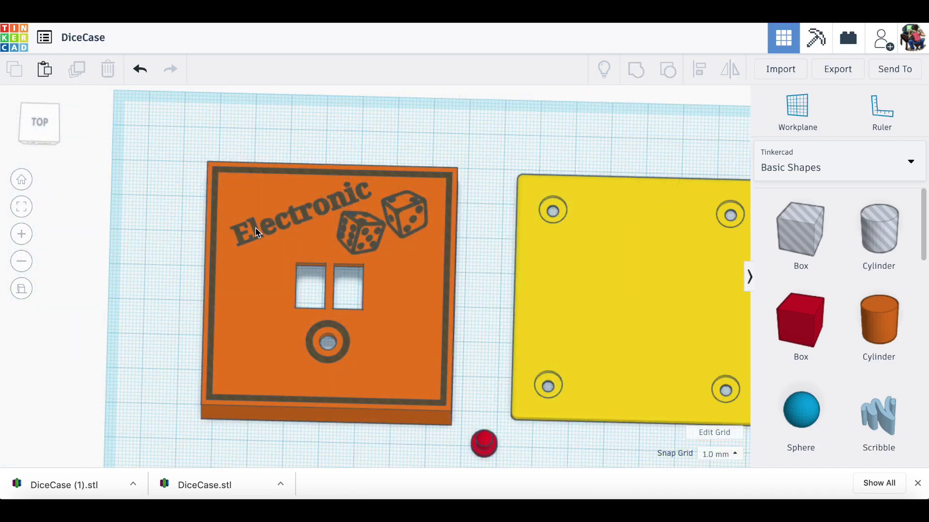
left_click(257, 233)
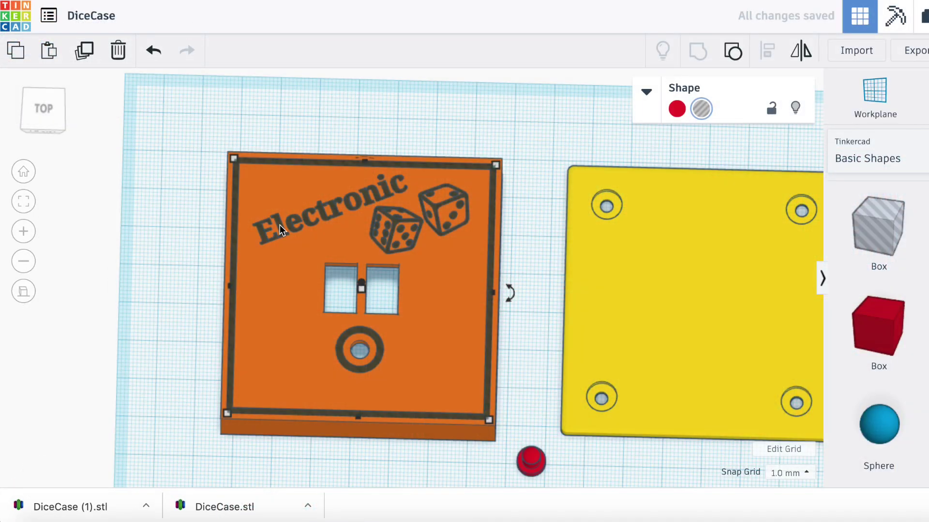
left_click_drag(281, 230, 2, 216)
scroll(321, 182, "down", 5)
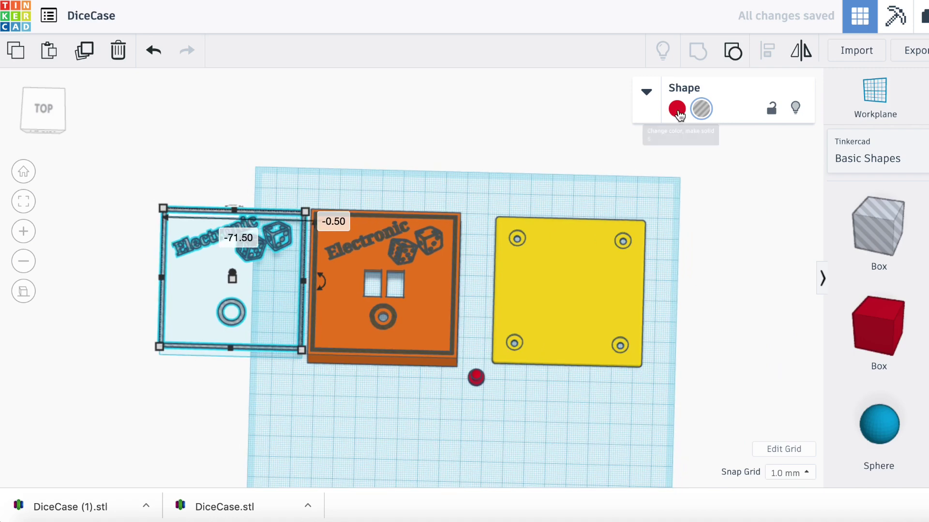
Step: Make the inlay copy a solid red colour
left_click(678, 113)
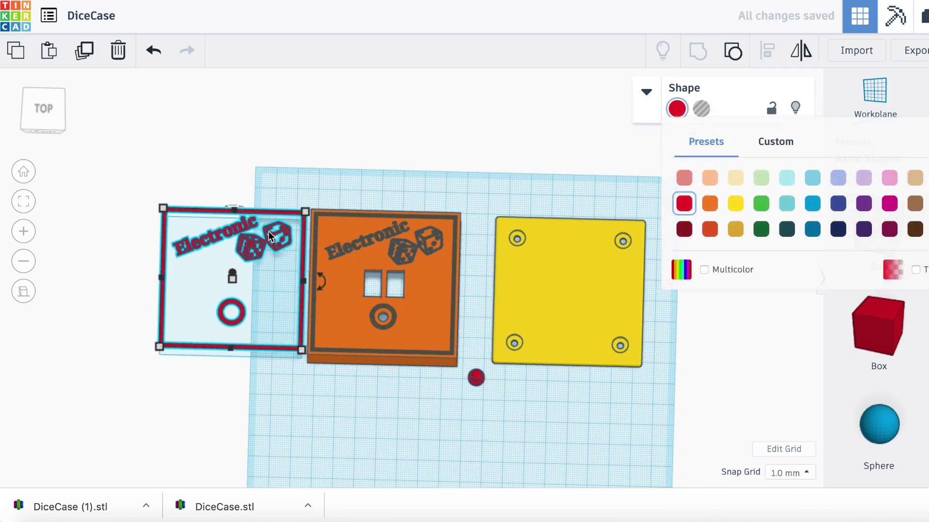
scroll(269, 237, "up", 2)
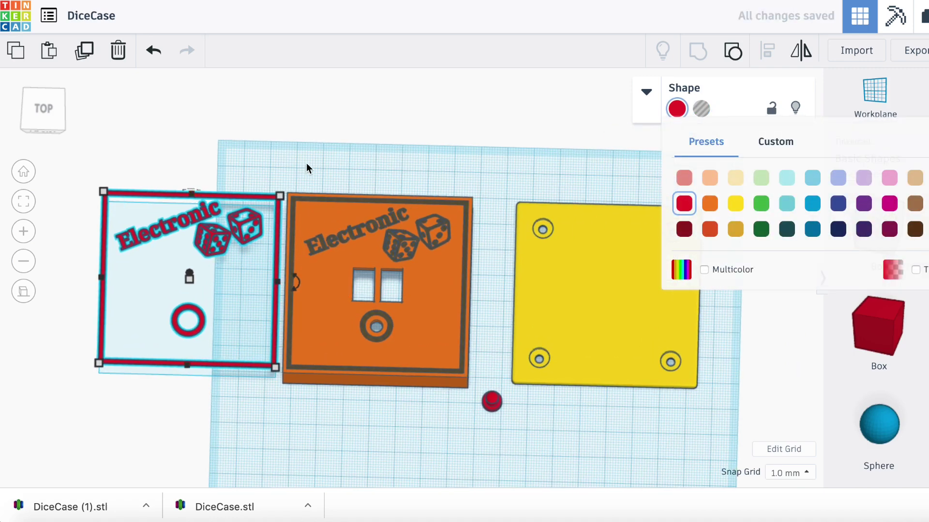
right_click_drag(309, 168, 270, 164)
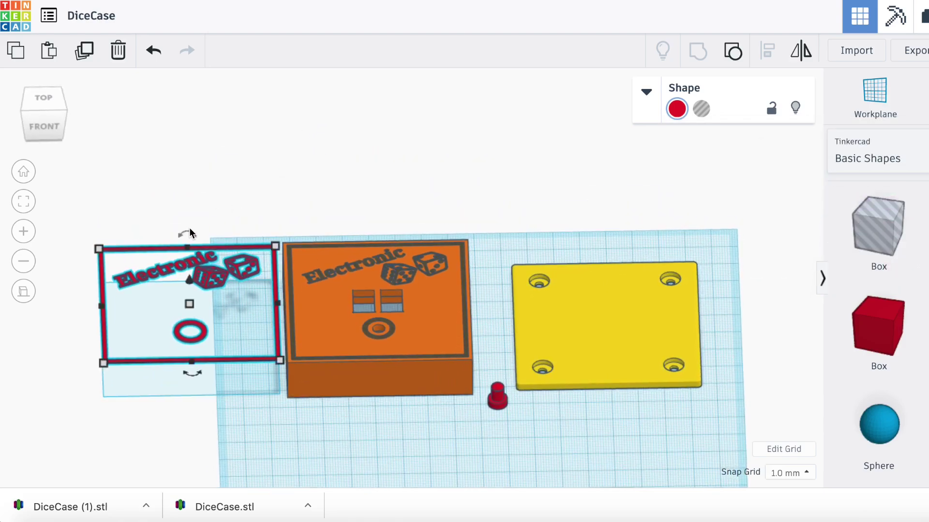
Step: Flip the red inlay over 180° and place it below the orange case
left_click_drag(190, 233, 197, 338)
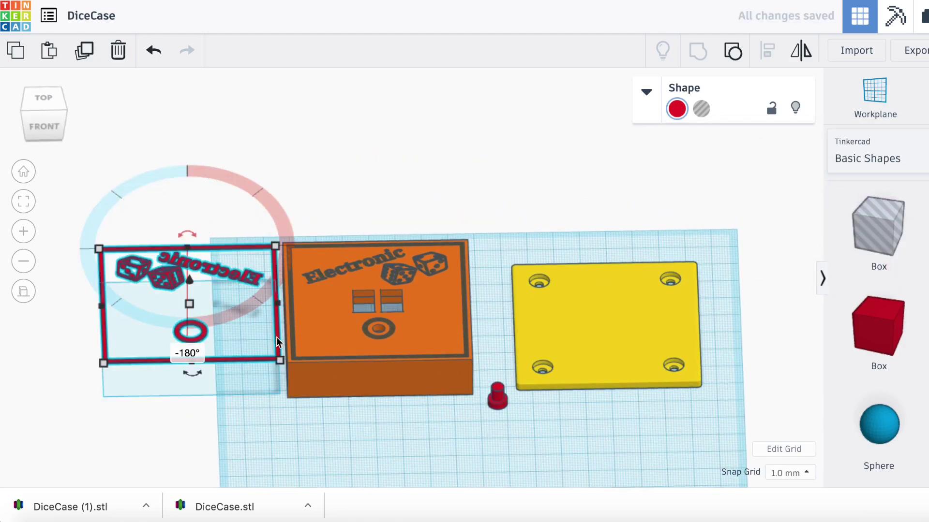
left_click_drag(188, 282, 193, 307)
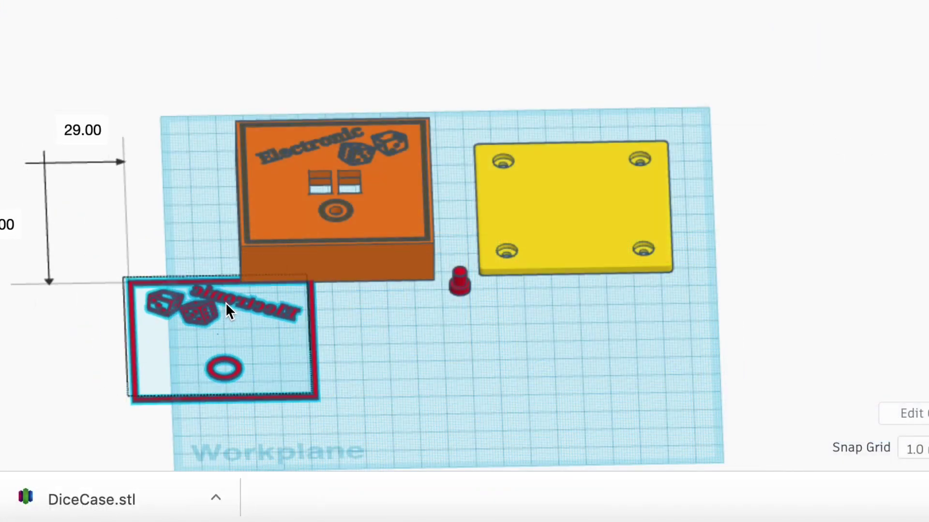
left_click_drag(298, 381, 379, 380)
left_click_drag(321, 304, 325, 306)
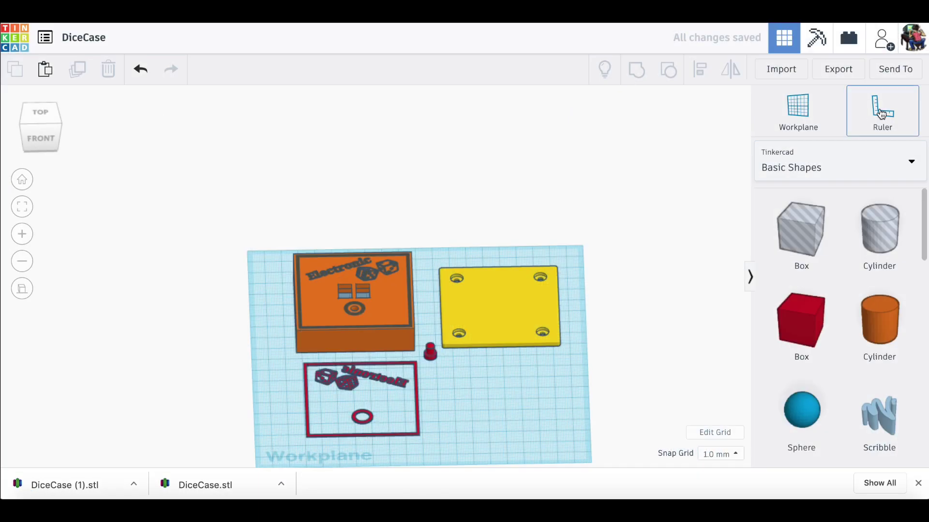
Step: Place a ruler and centre the red inlay on the orange base lengthwise and widthwise
left_click(881, 113)
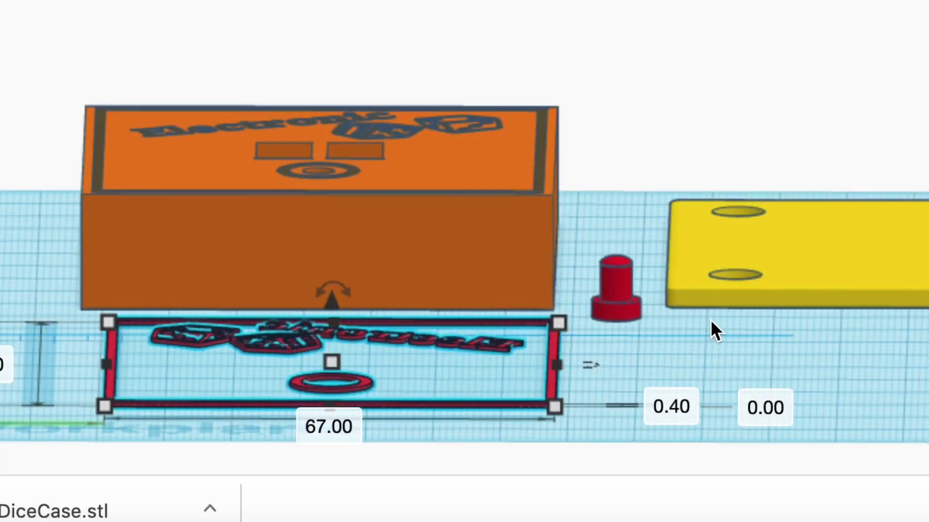
right_click_drag(533, 389, 529, 379)
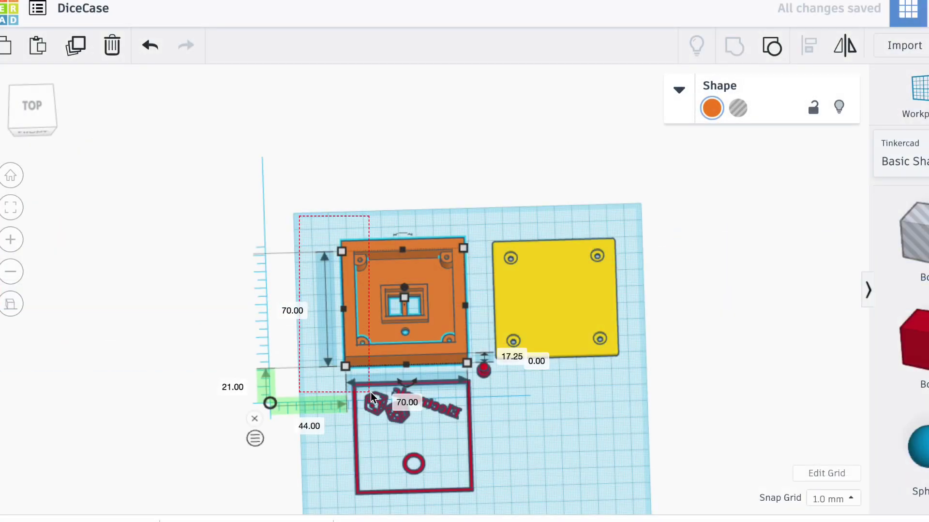
left_click_drag(439, 409, 442, 411)
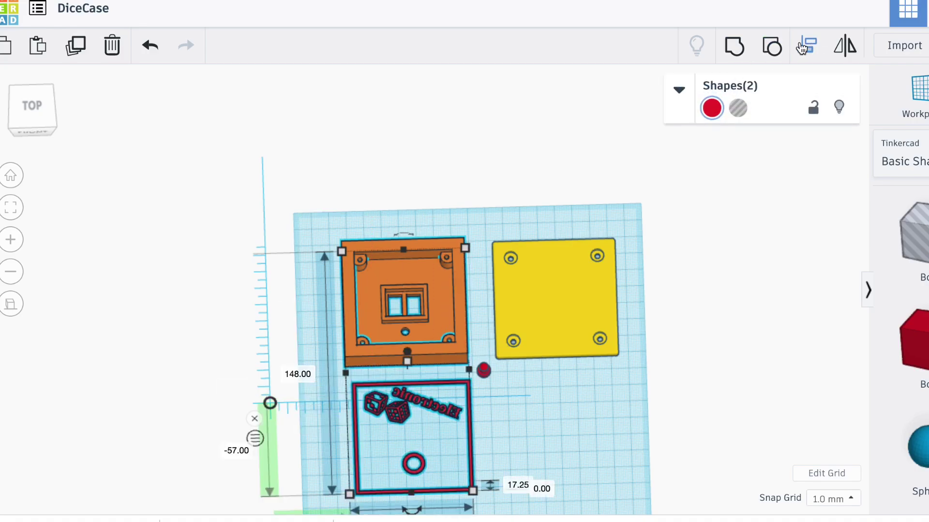
left_click(801, 47)
left_click(326, 371)
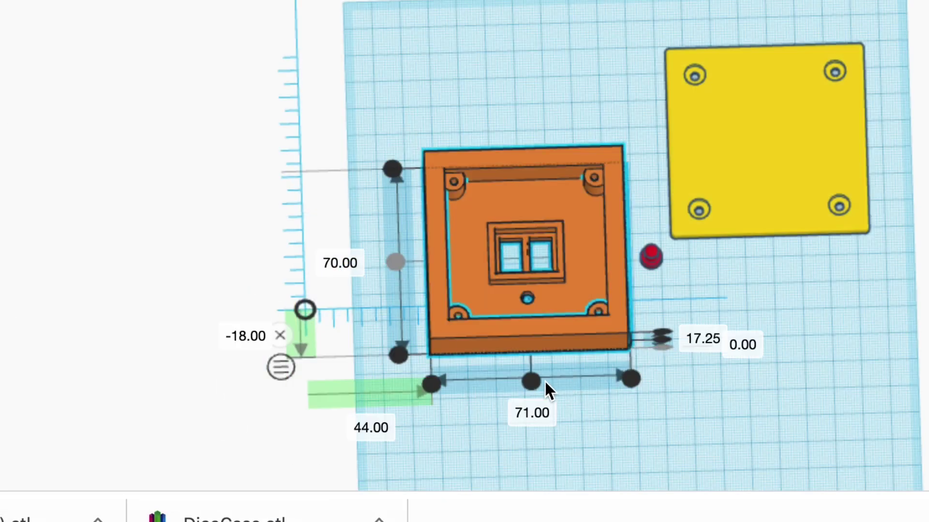
left_click(531, 381)
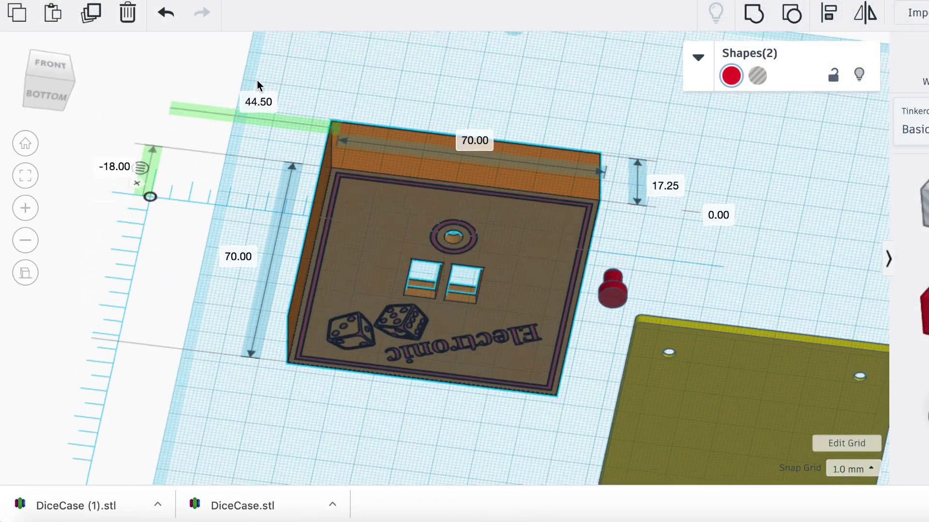
right_click_drag(257, 80, 348, 126)
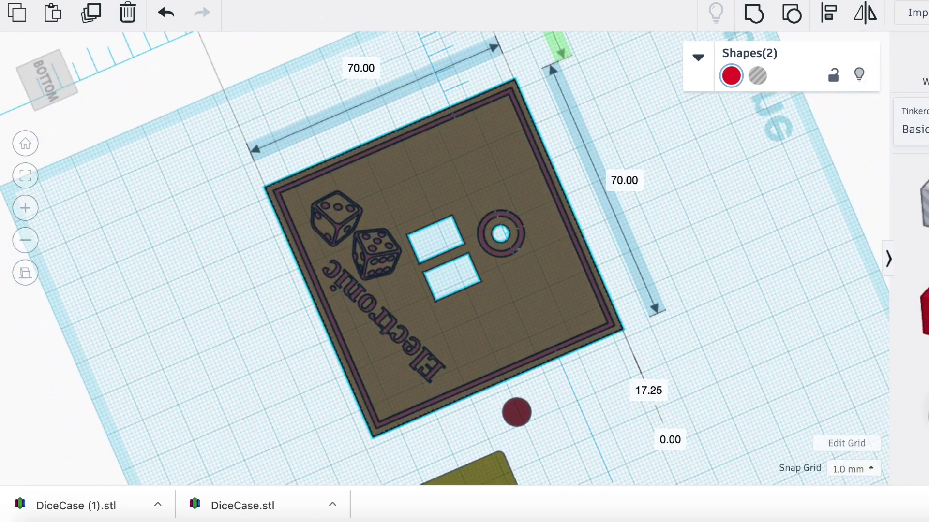
right_click_drag(319, 6, 214, 206)
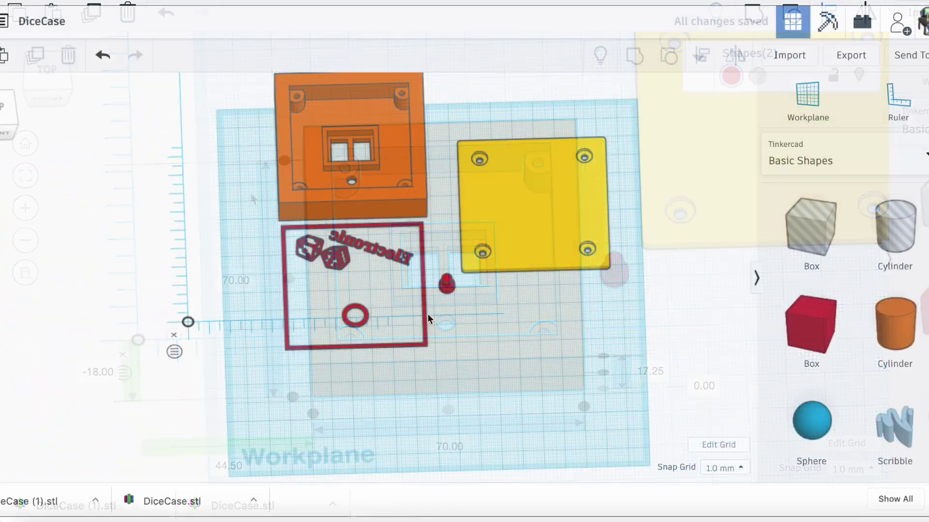
Step: Download the red inlay as a selected-shape STL, then pick the orange box for export
left_click(424, 312)
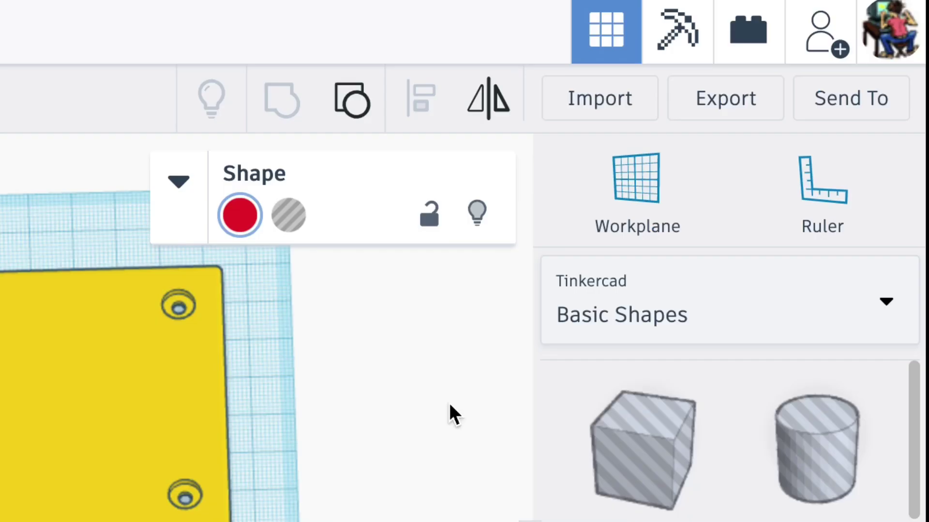
left_click(729, 110)
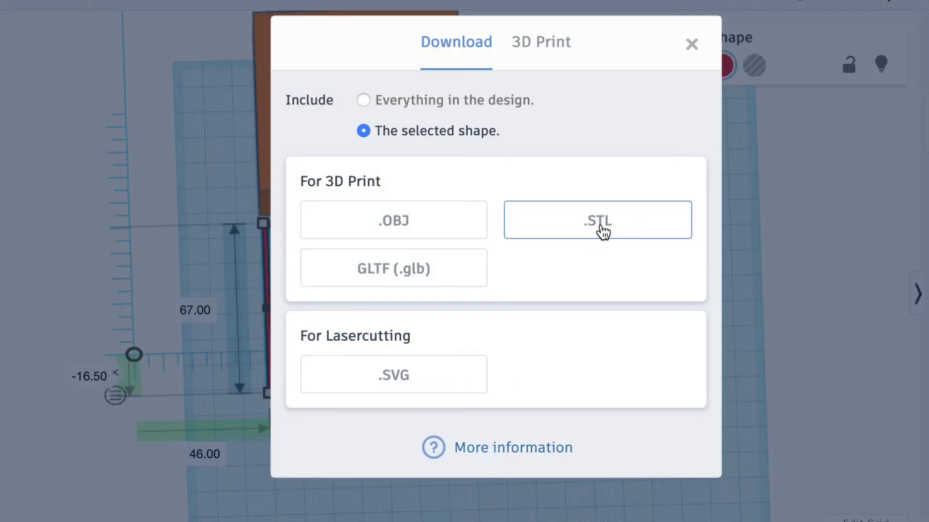
left_click(726, 420)
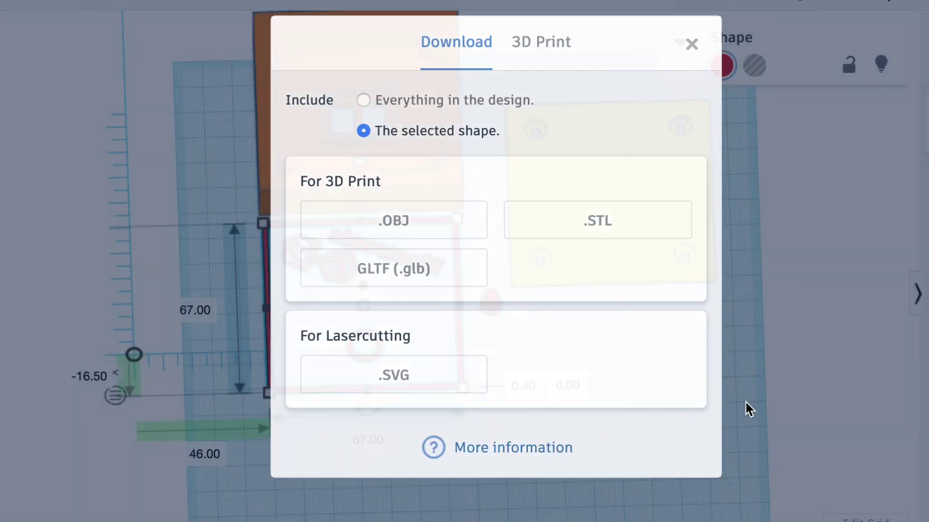
left_click(444, 133)
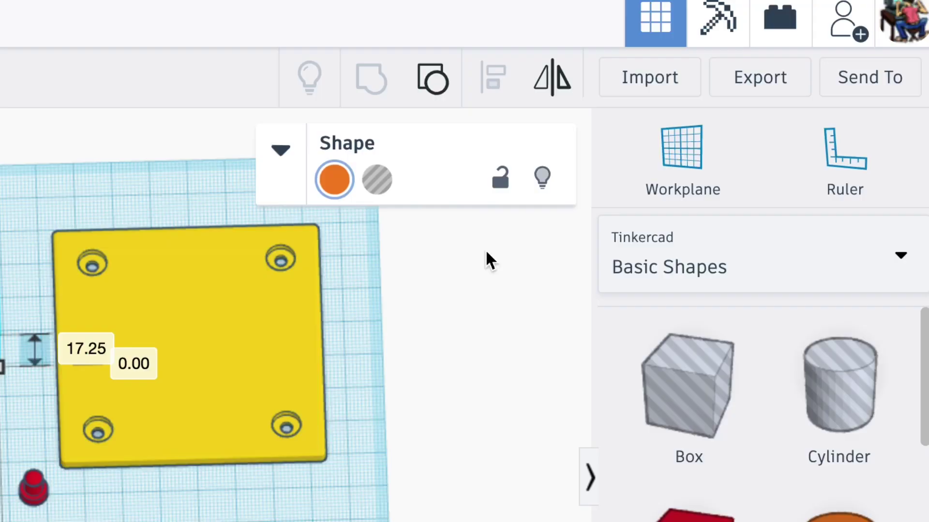
left_click(761, 87)
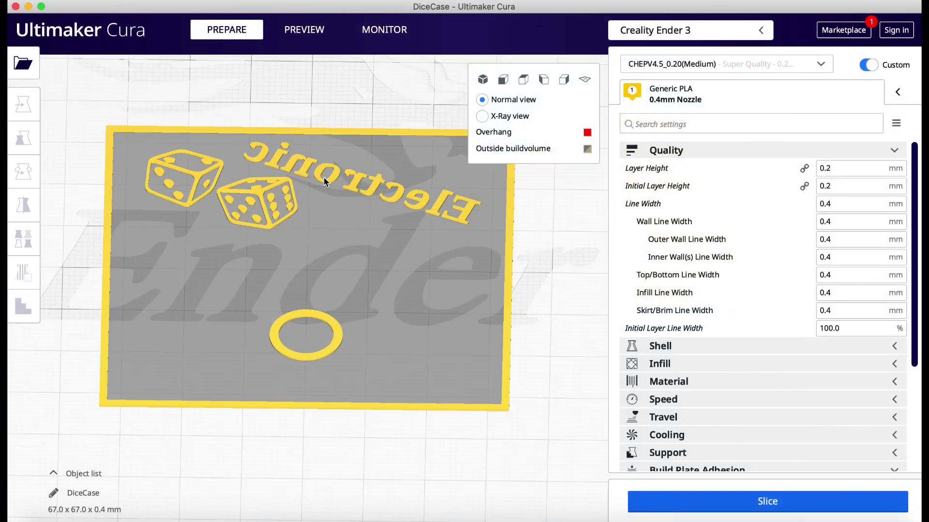
Step: Set Build Plate Adhesion Type to None for the inlay
mouse_move(564, 296)
right_mouse_down()
mouse_move(566, 248)
mouse_move(562, 283)
right_mouse_up()
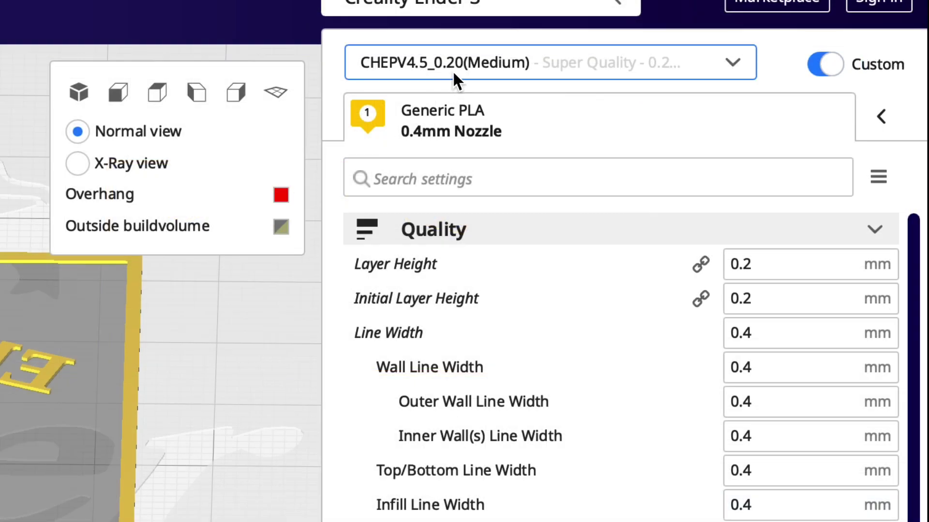
mouse_move(704, 263)
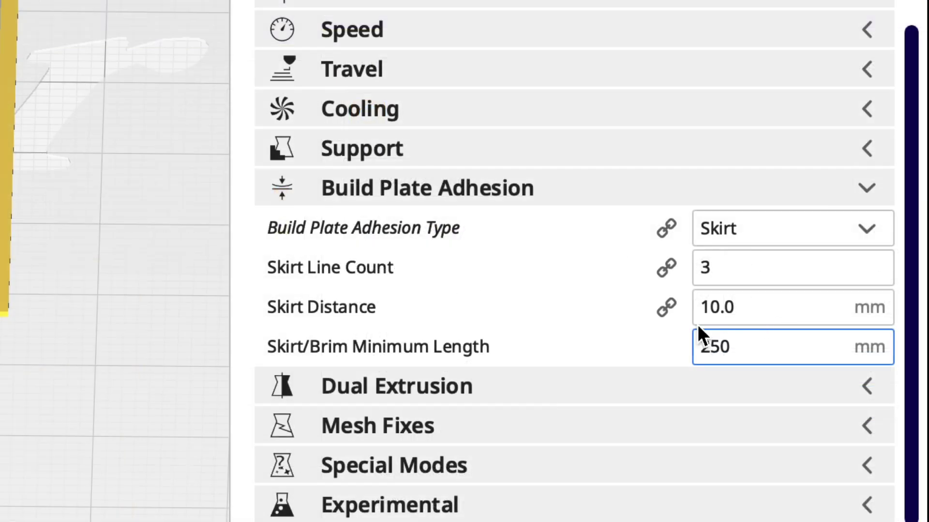
left_click(866, 228)
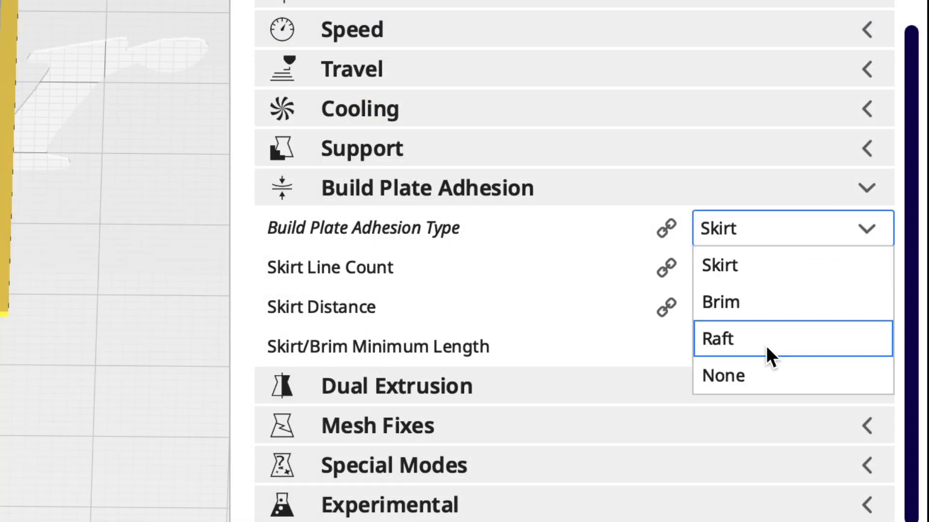
left_click(745, 374)
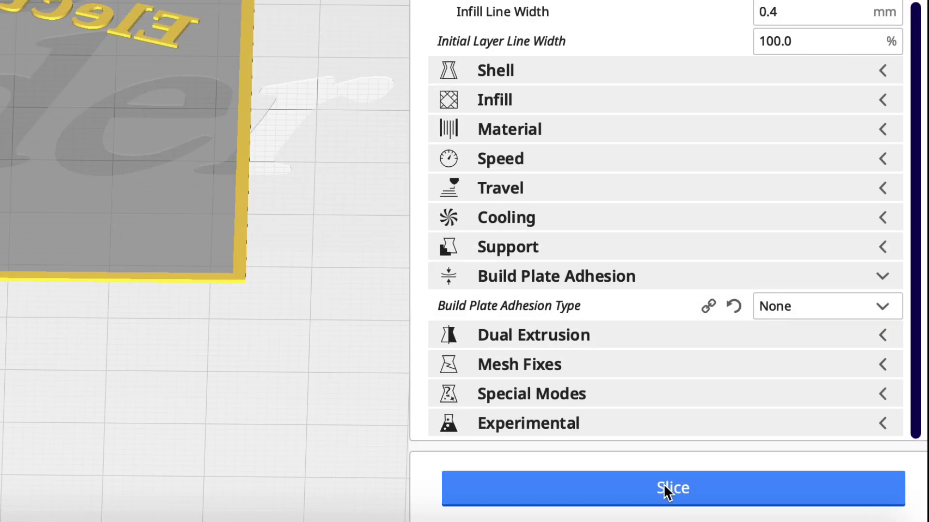
Step: Slice the inlay and preview layers 1 and 2
left_click(663, 487)
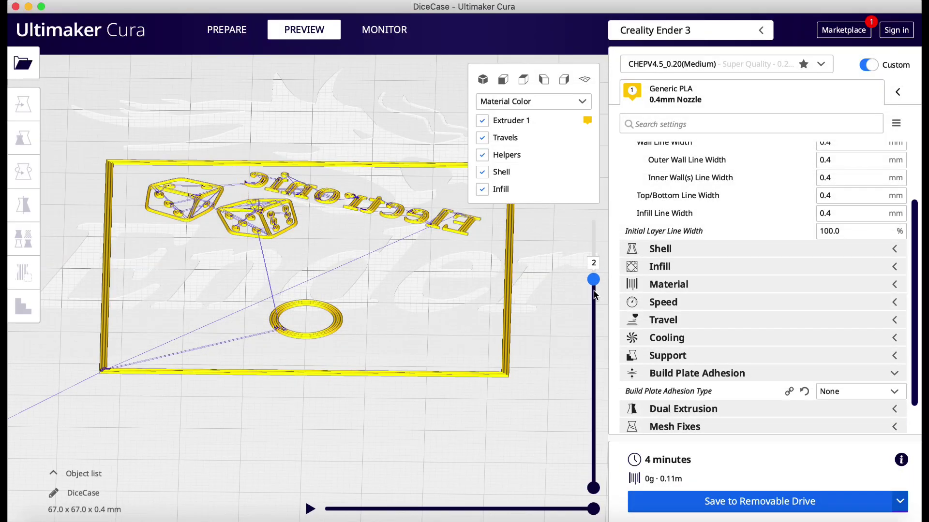
left_click_drag(594, 293, 591, 357)
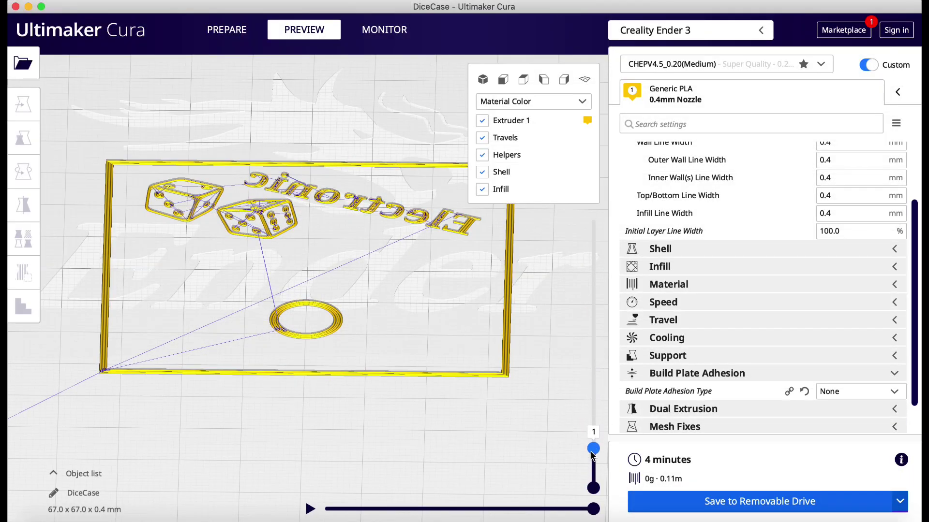
left_click_drag(604, 375, 619, 309)
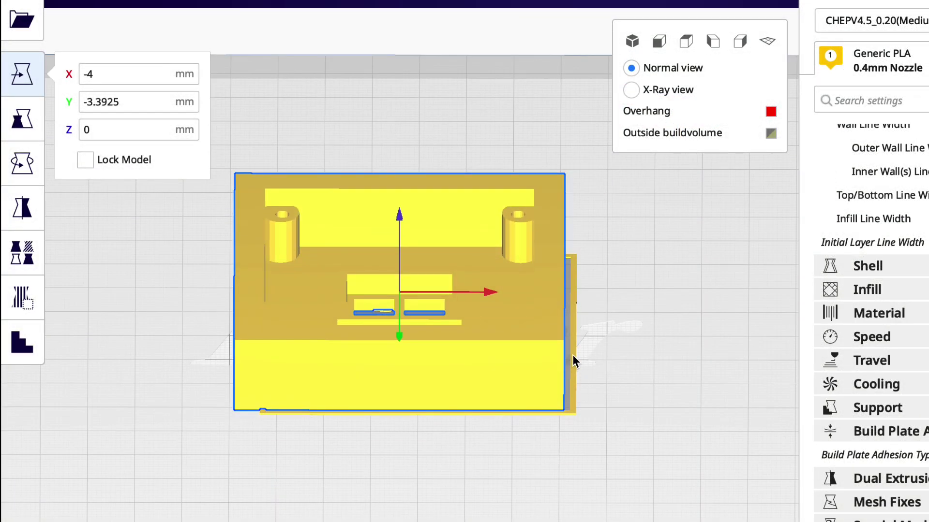
Step: Apply Center Selected Model to the DiceCase box, then deselect it
right_click(596, 335)
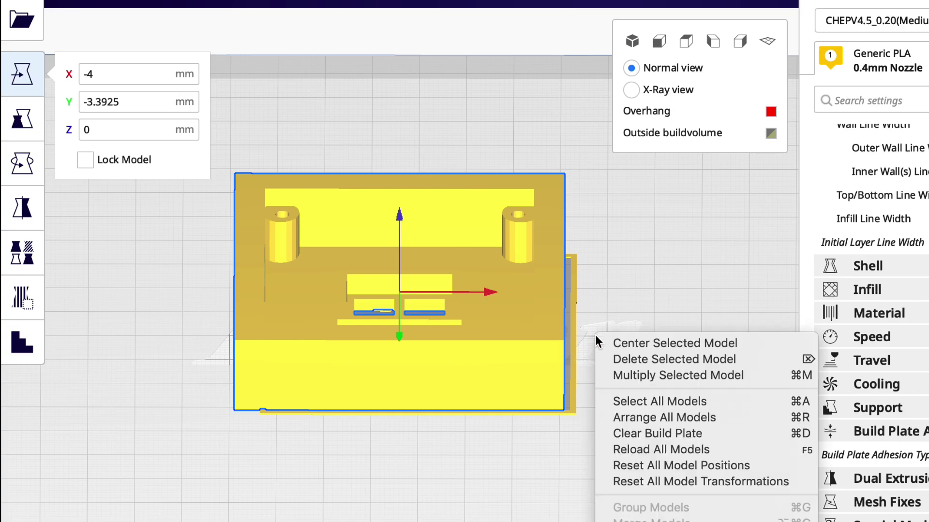
left_click(641, 344)
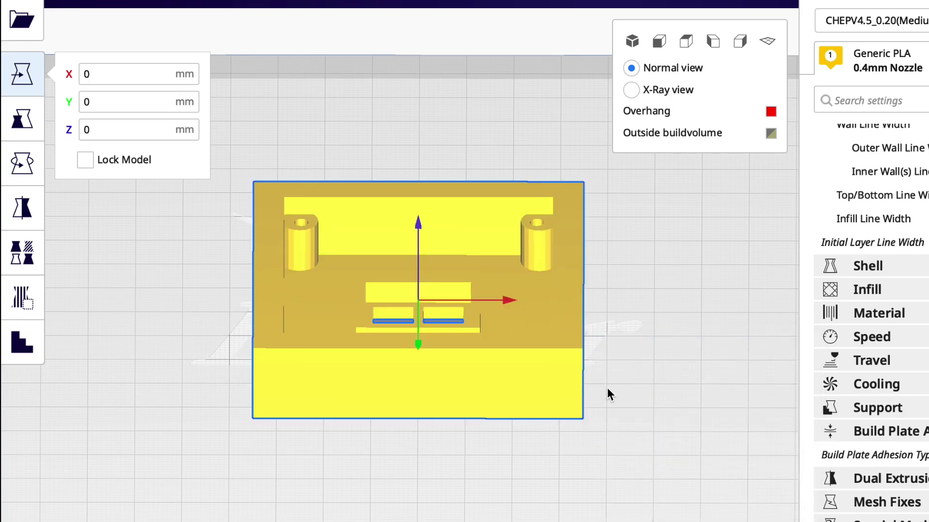
right_click_drag(608, 388, 662, 316)
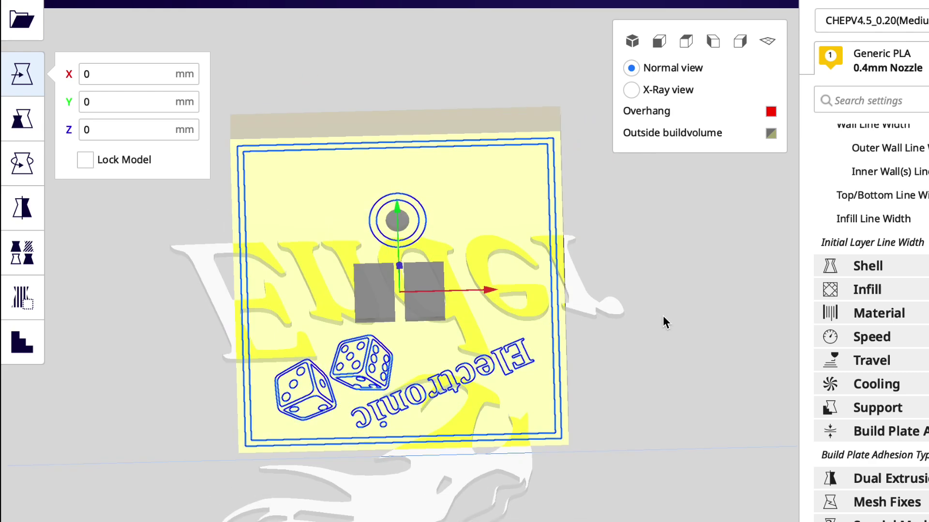
left_click(663, 322)
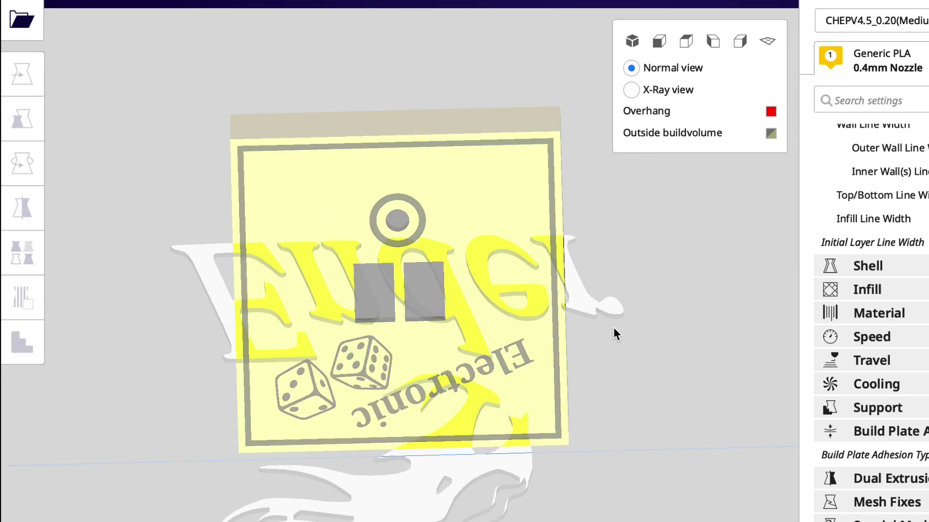
mouse_move(610, 249)
right_mouse_down()
mouse_move(602, 371)
mouse_move(611, 461)
right_mouse_up()
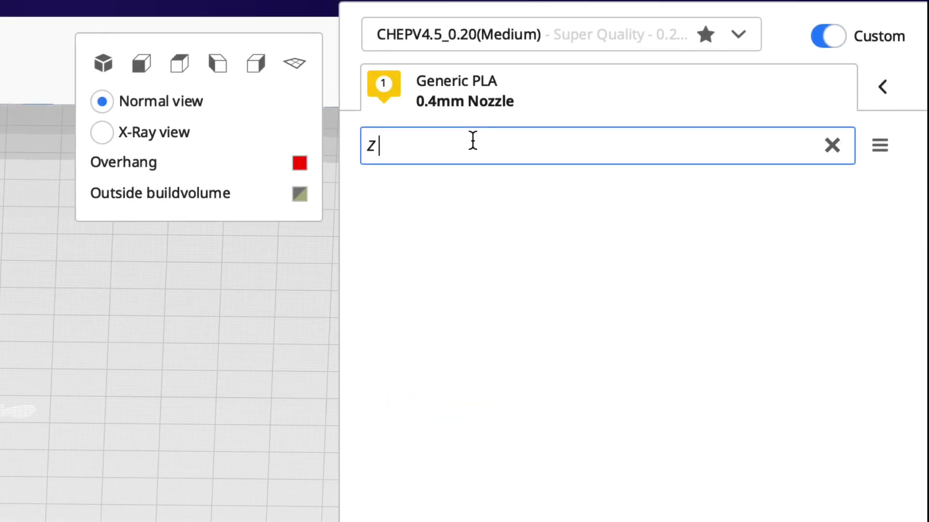
Step: Find the 'Z ho' settings and enable Z Hop When Retracted
type(" hop")
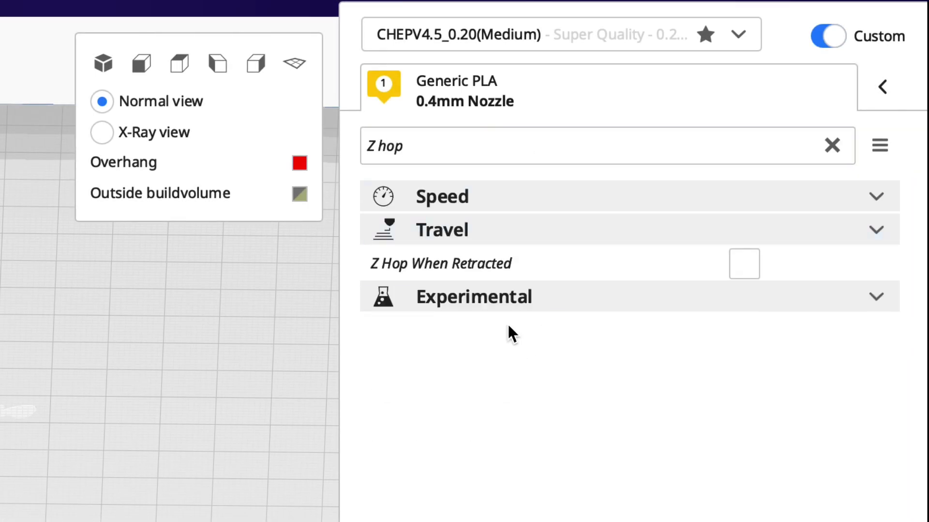
mouse_move(382, 274)
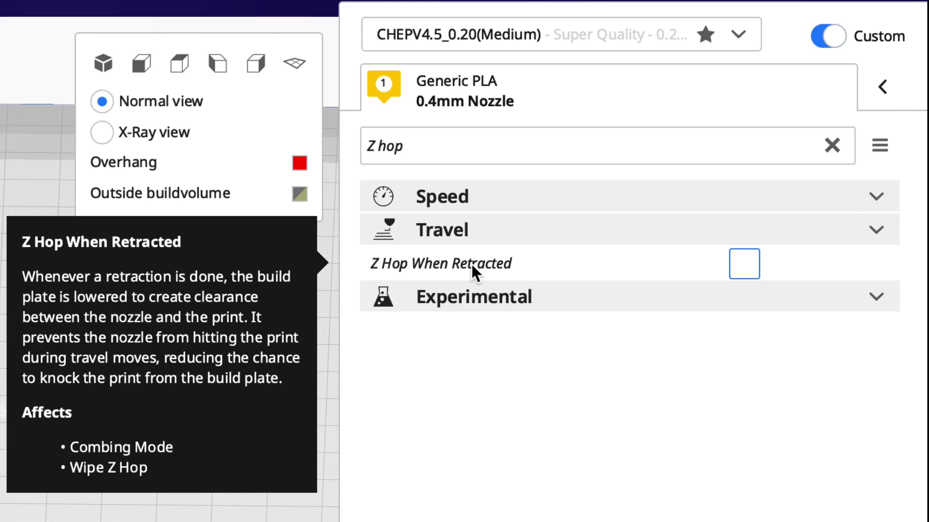
left_click(738, 265)
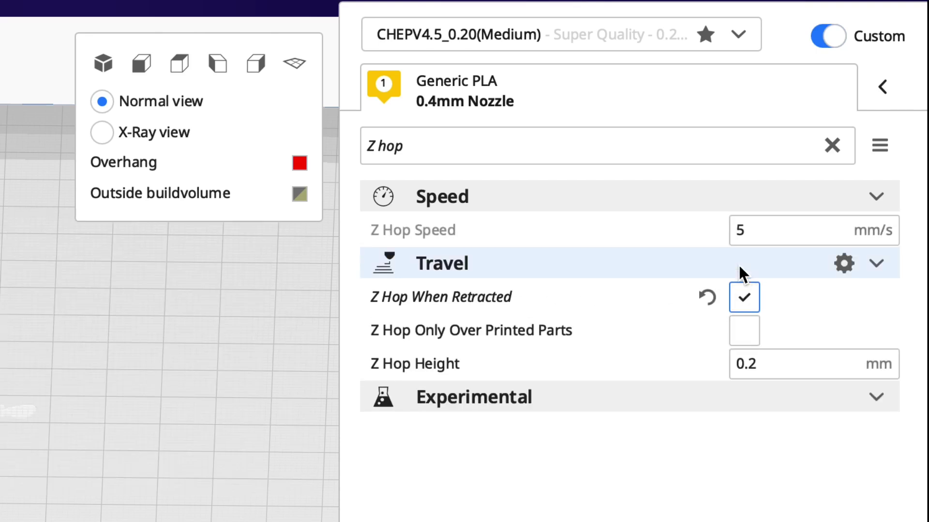
Step: Change Z Hop Height from 0.2 to 0.5 mm
mouse_move(450, 369)
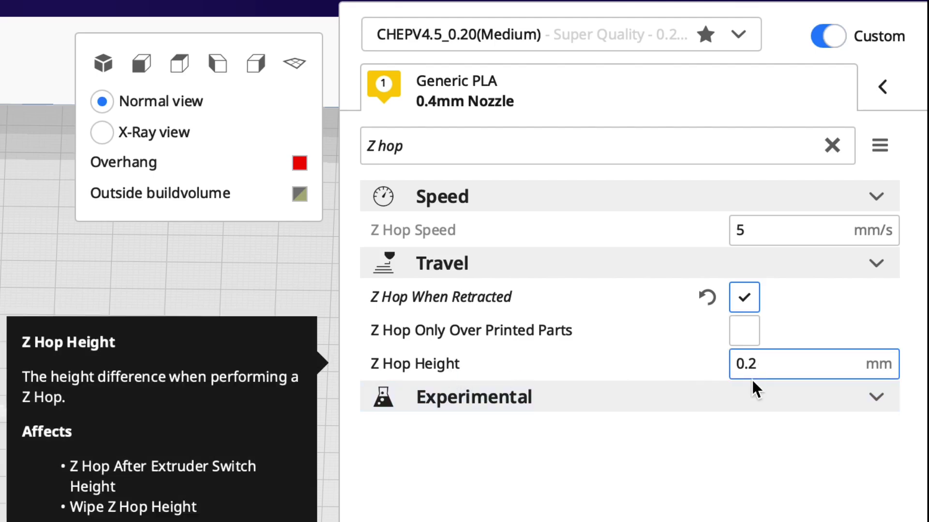
left_click(756, 363)
key("BackSpace")
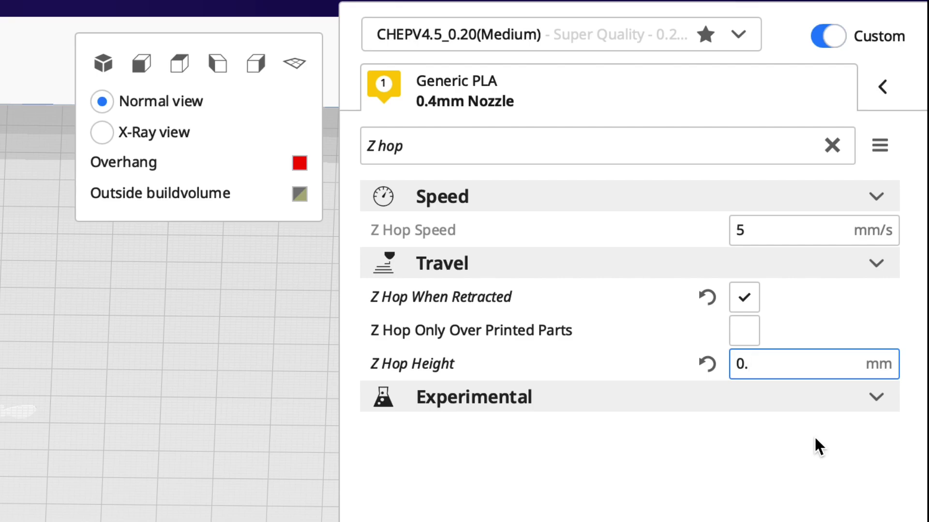
type("5")
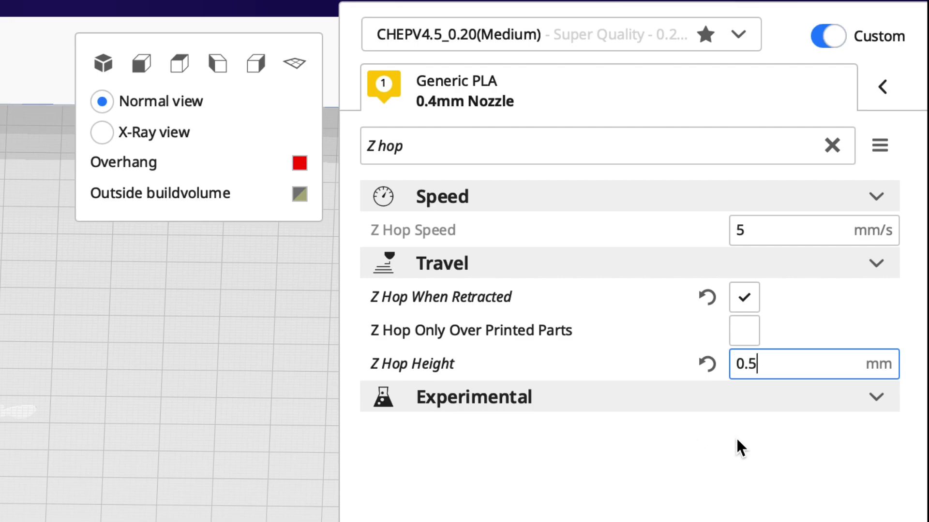